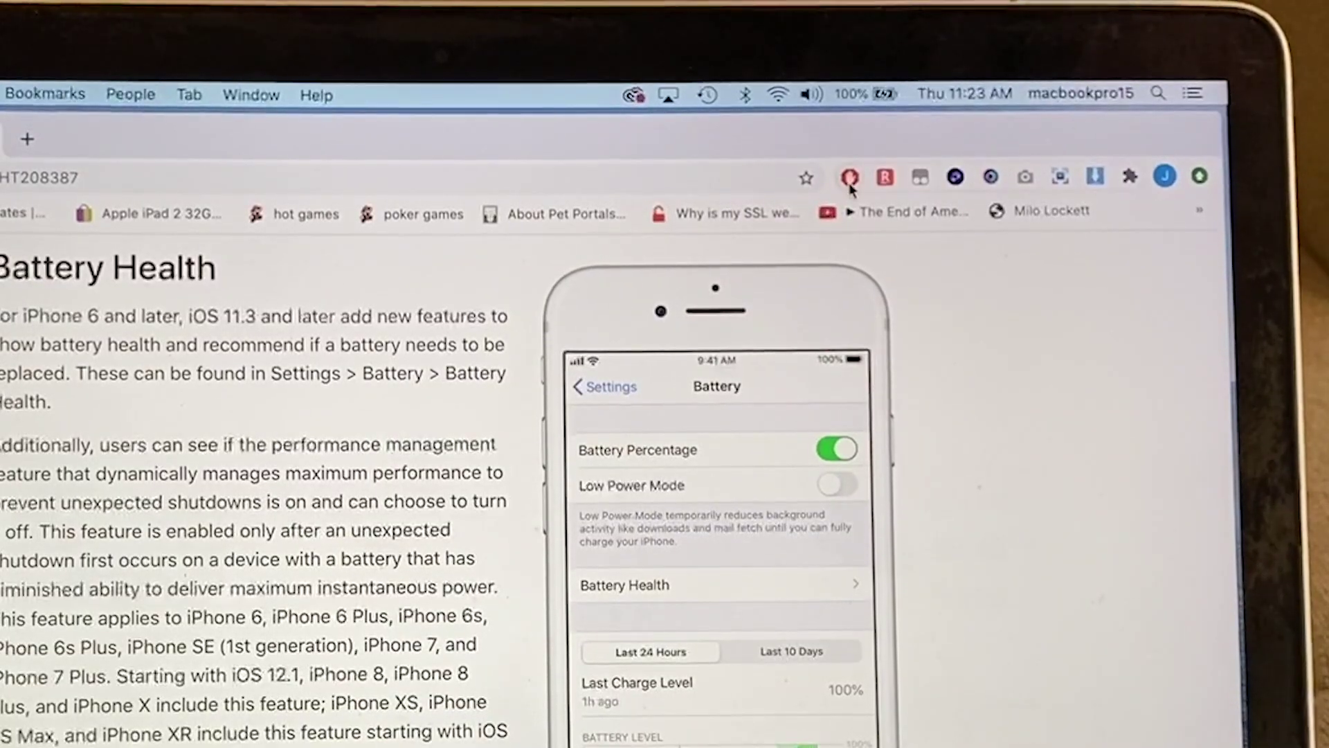
# Show the MacBook's 'Service Recommended' battery condition and open the macOS User Guide help about it
pyautogui.click(882, 94)
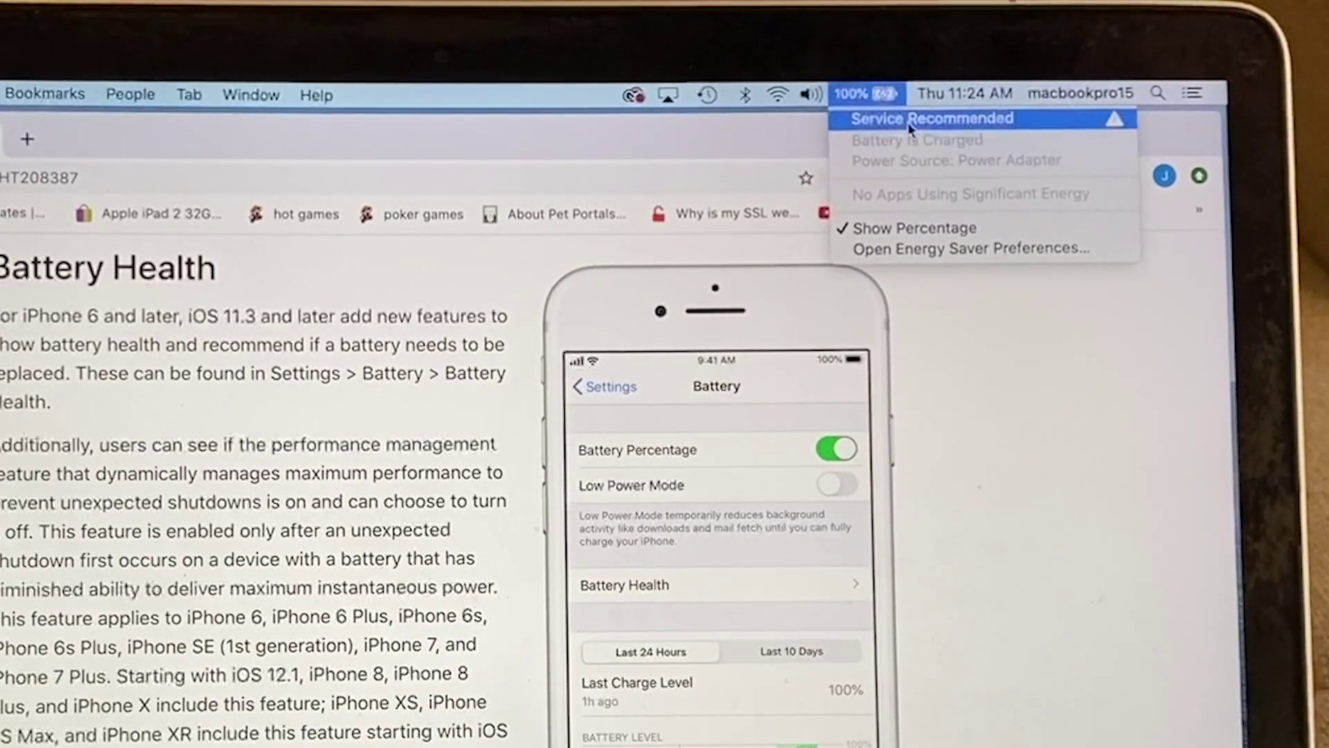
pyautogui.click(910, 127)
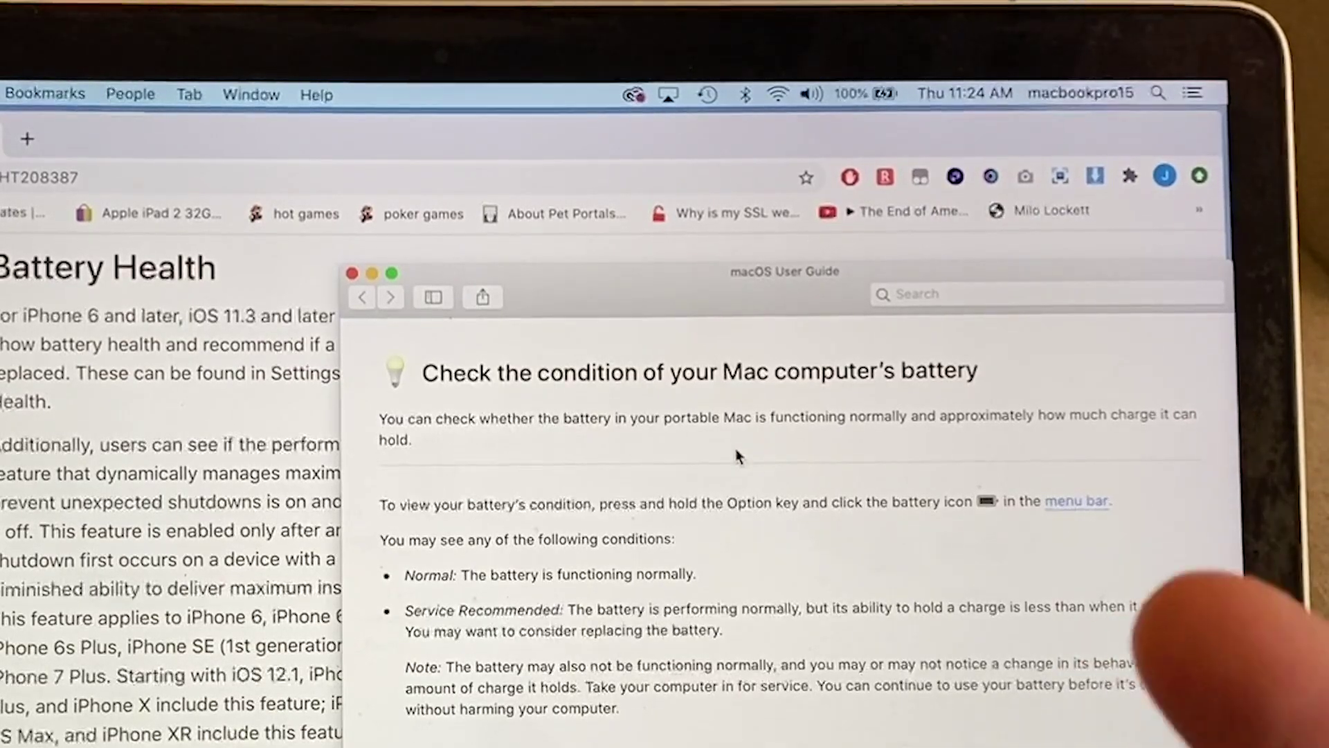
pyautogui.scroll(-1, 738, 457)
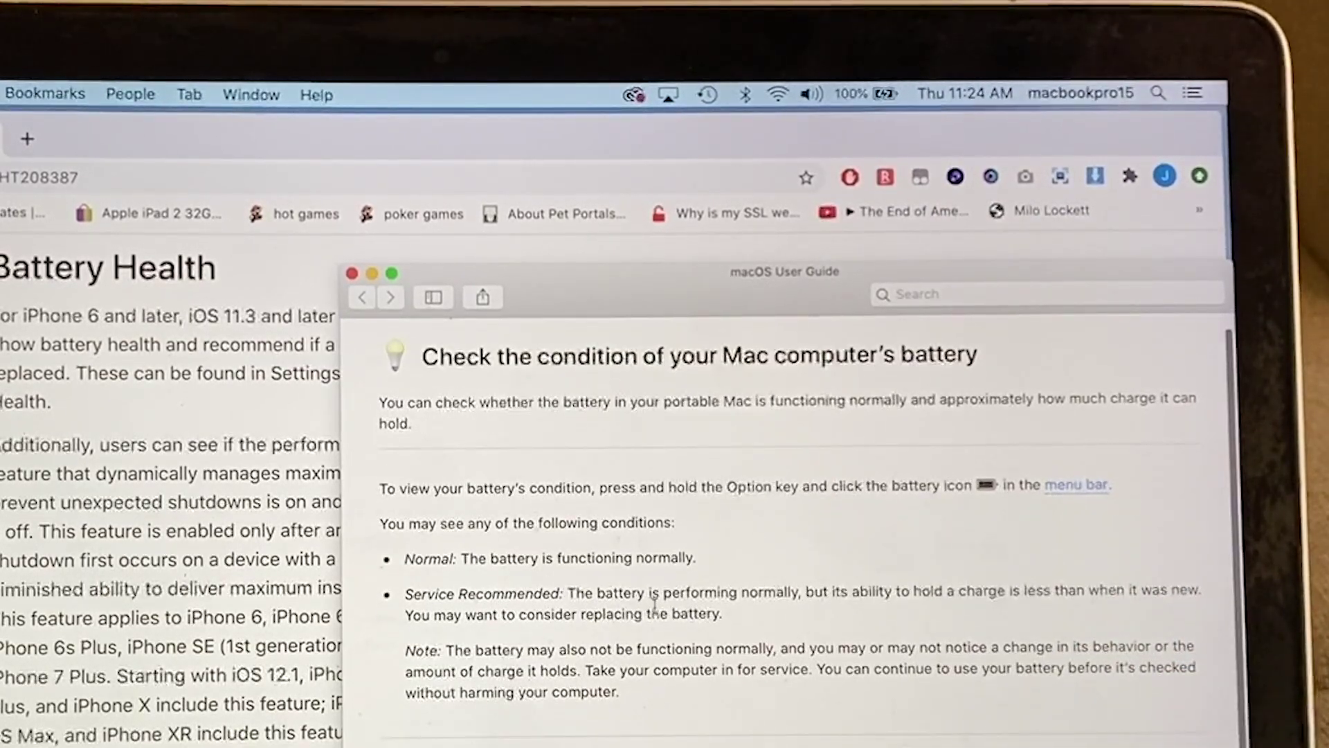